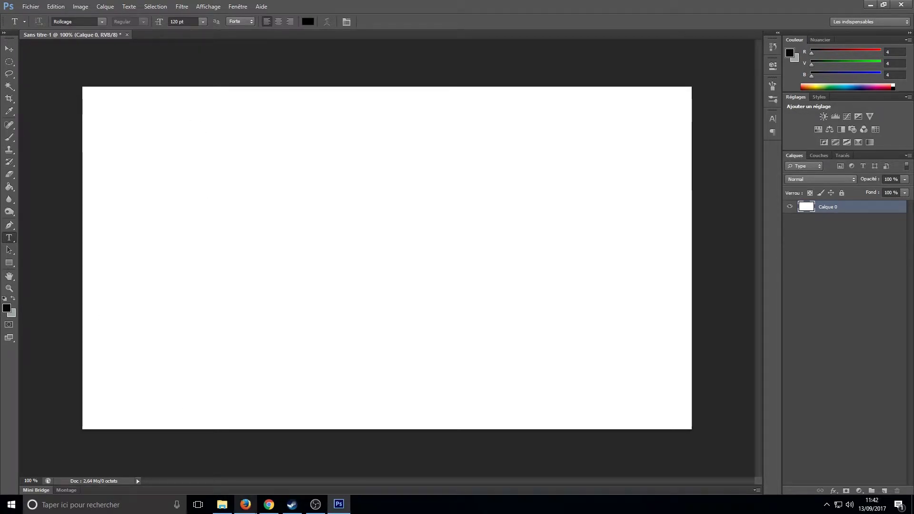
- Switch to Firefox, search Google for "dafont" and open the DaFont website
click(247, 504)
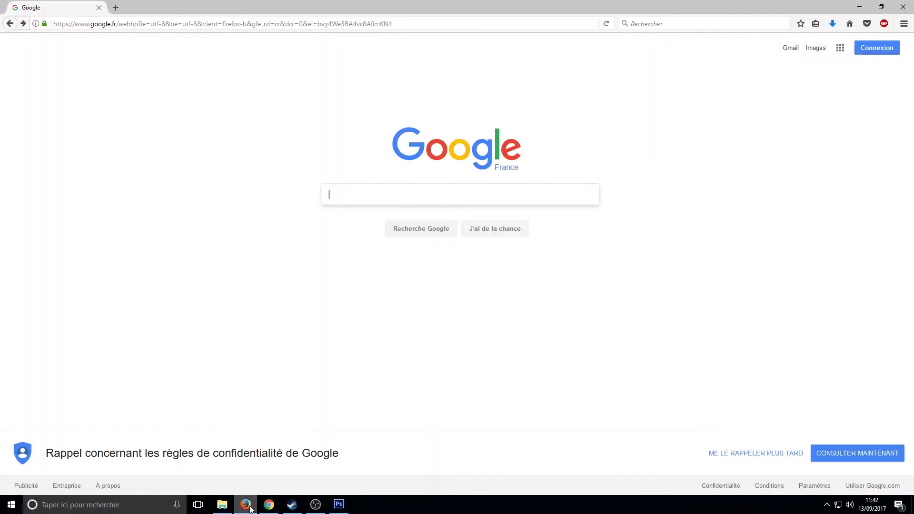
text(dafont)
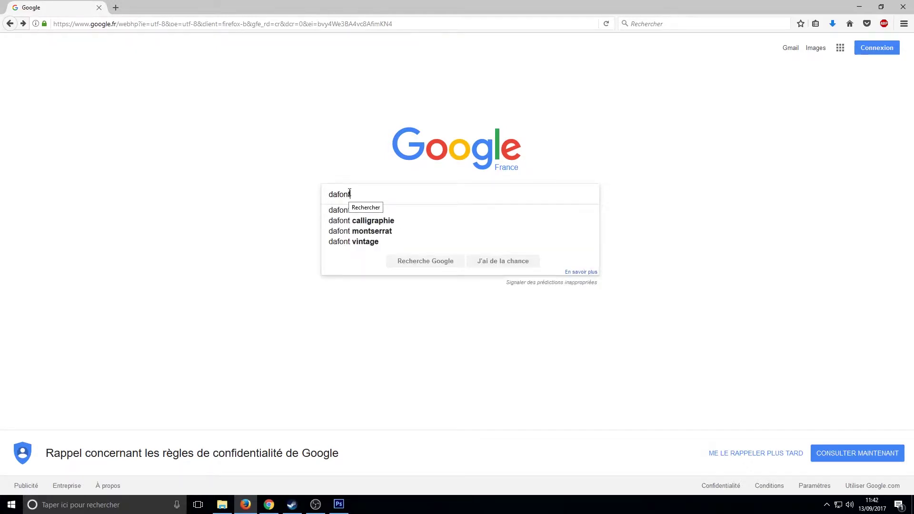
key(Return)
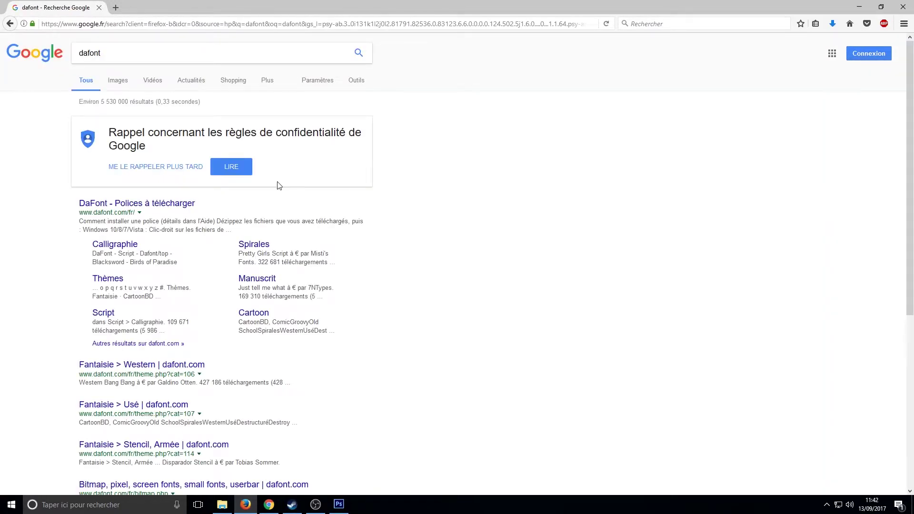
click(122, 205)
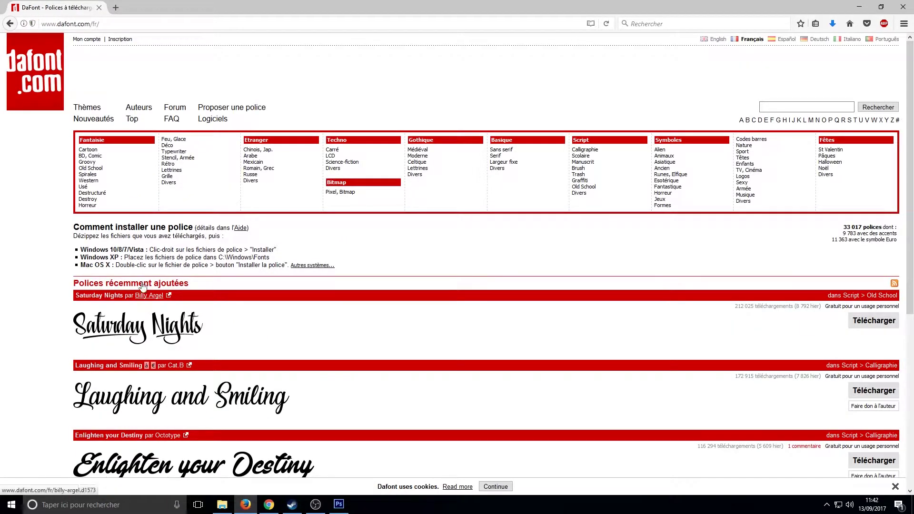
- Look over the recently added fonts, then open the Fantaisie > Destructuré category and browse its first page
scroll(227, 354, down, 5)
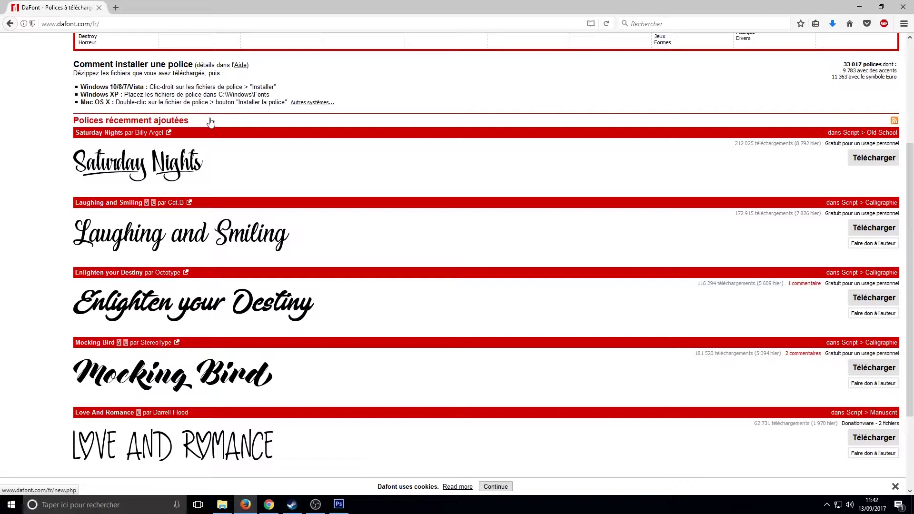
scroll(191, 308, down, 3)
scroll(207, 388, up, 8)
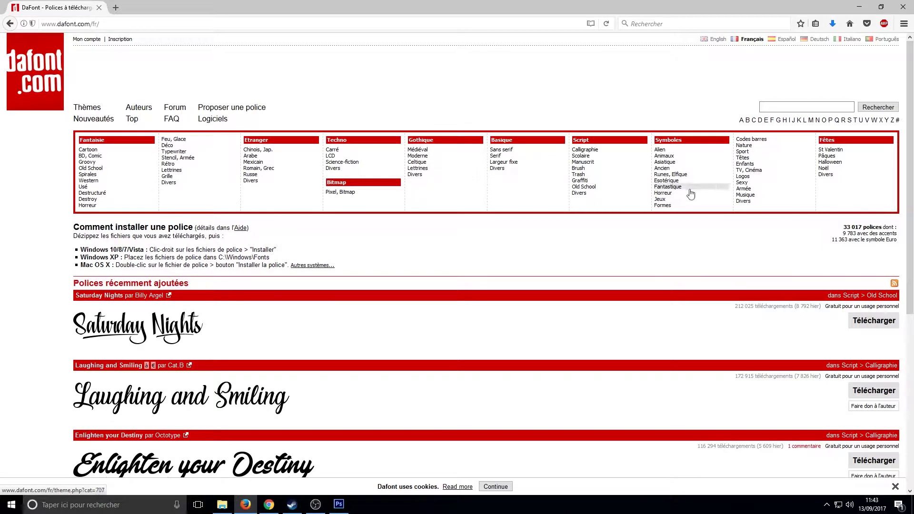
click(96, 195)
scroll(192, 262, down, 12)
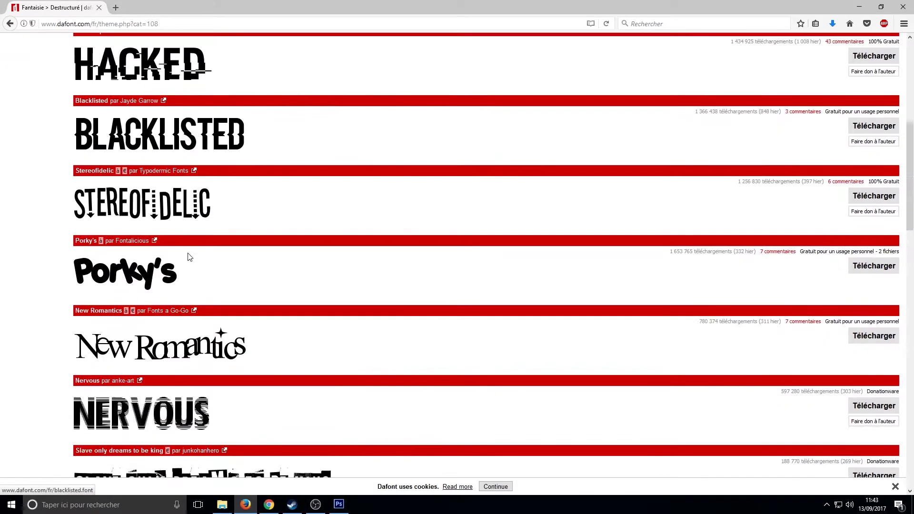
scroll(192, 262, down, 1)
scroll(224, 272, down, 5)
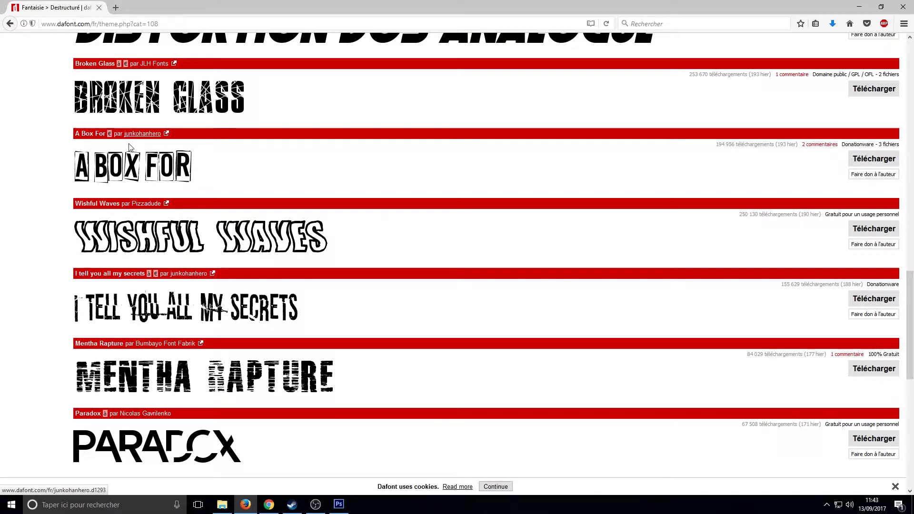
scroll(224, 274, down, 8)
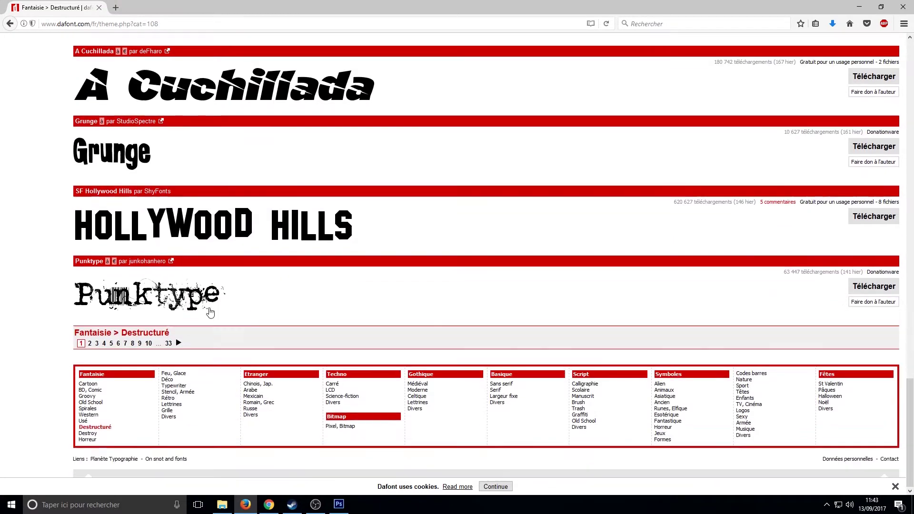
- Go to page 8 of the Destructuré category and browse the fonts listed there
click(132, 343)
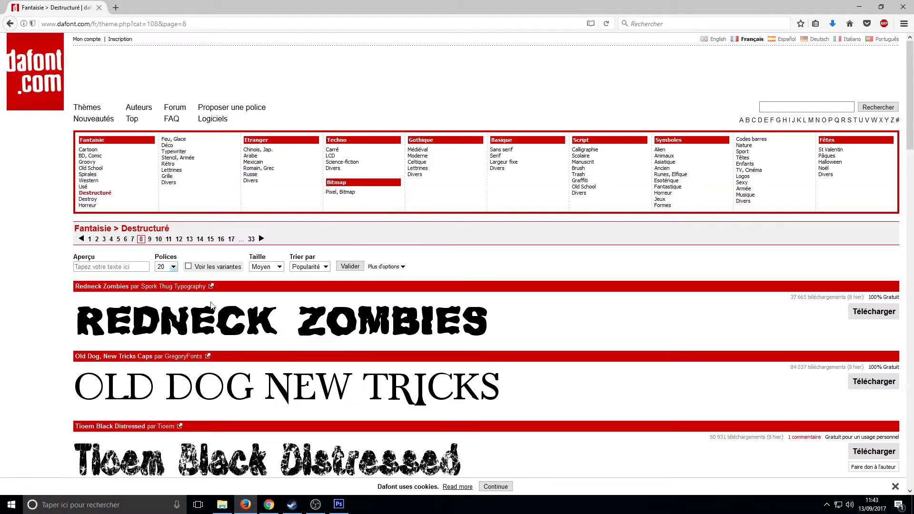
scroll(251, 342, down, 6)
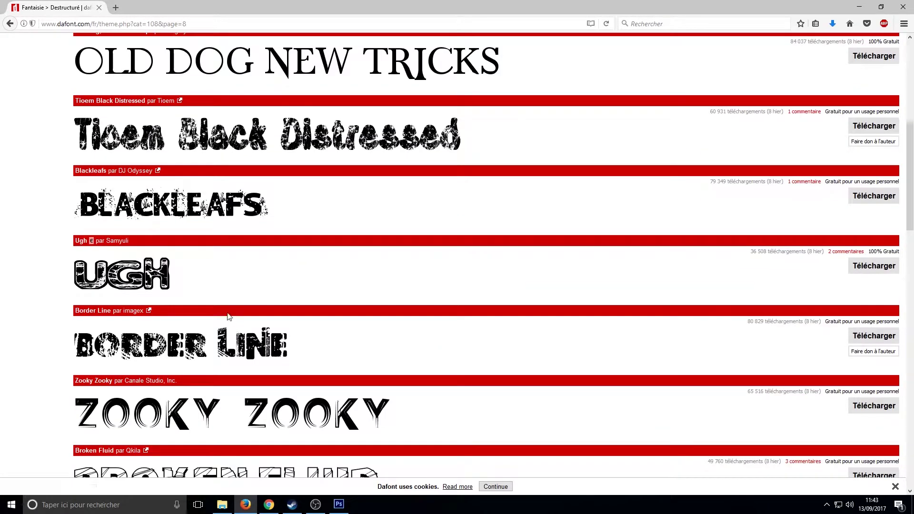
scroll(231, 320, down, 5)
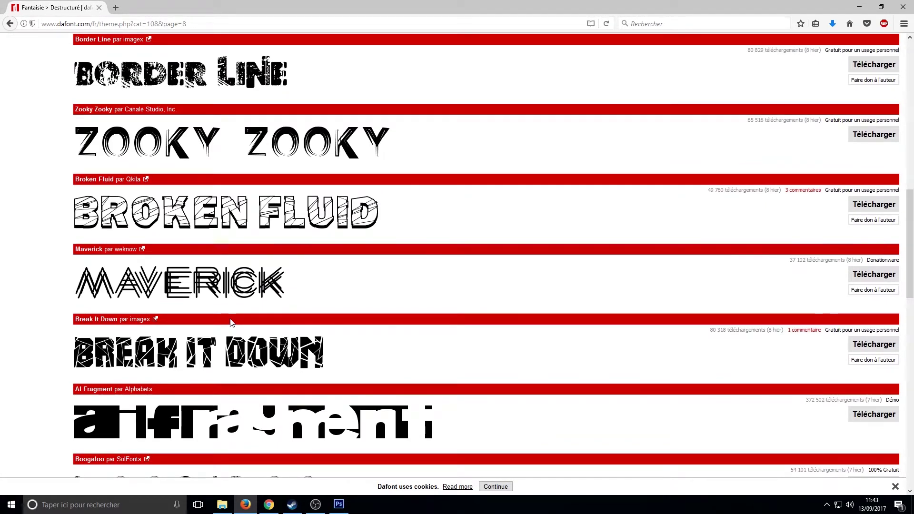
scroll(229, 312, down, 4)
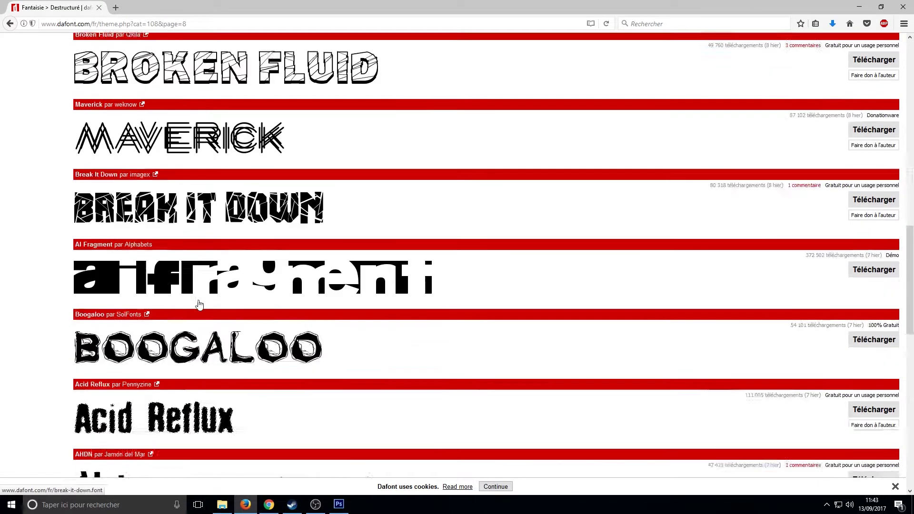
scroll(176, 339, down, 10)
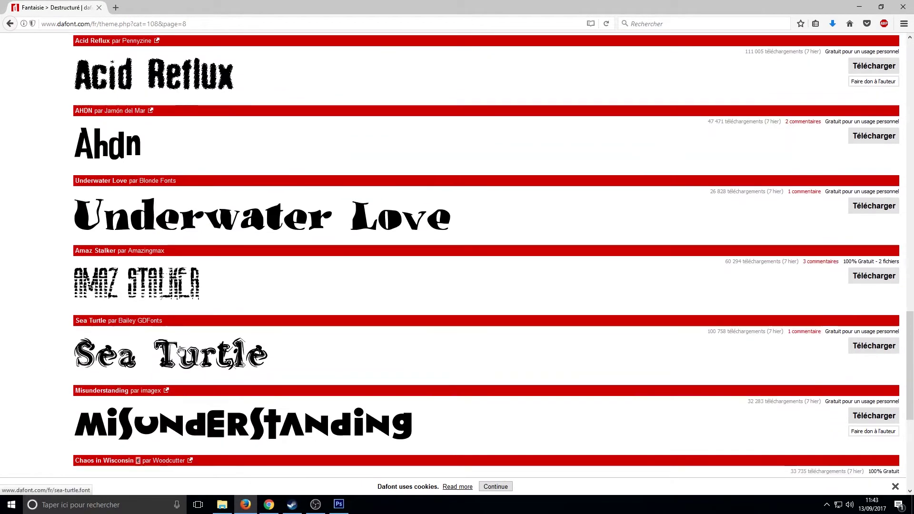
- Go to page 10 of the Destructuré category and browse its font previews
click(159, 344)
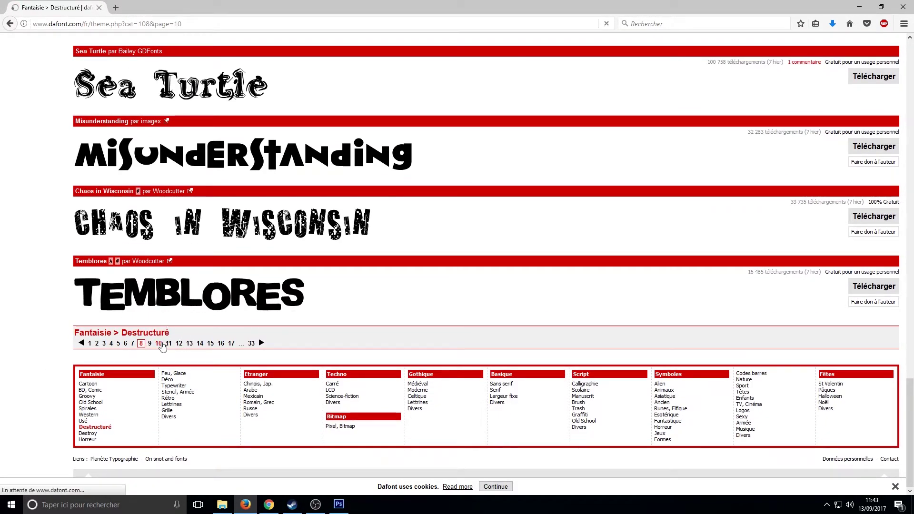
scroll(186, 226, down, 6)
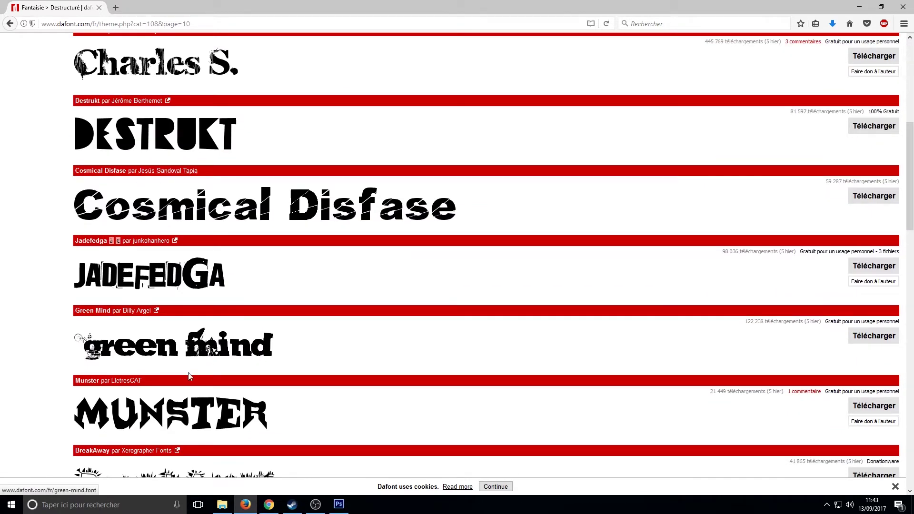
scroll(196, 375, down, 5)
scroll(143, 322, down, 9)
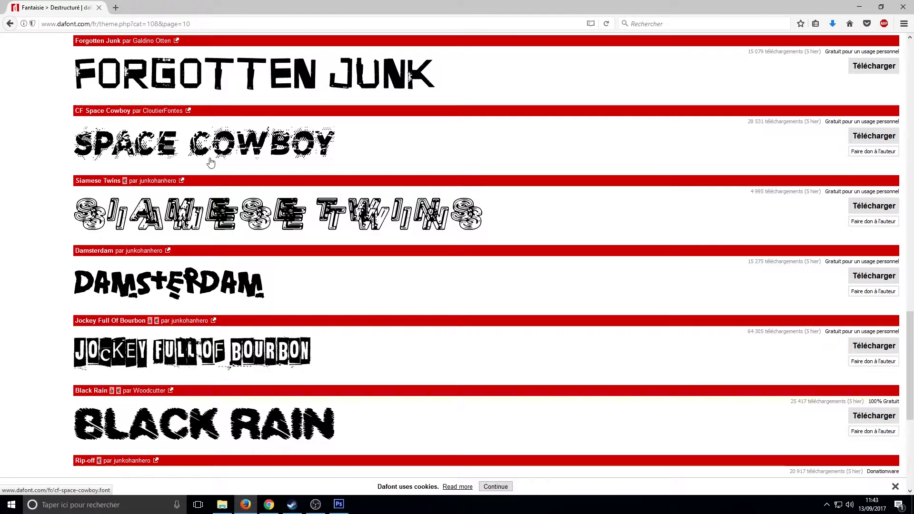
- Open the CF Space Cowboy font and examine its illustration and its character map of letters, digits, symbols and accented characters
click(101, 111)
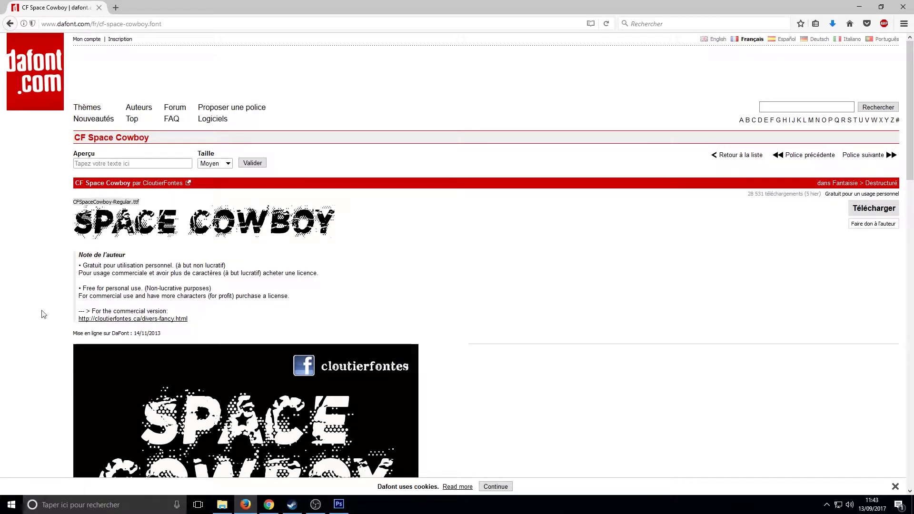
scroll(184, 366, down, 3)
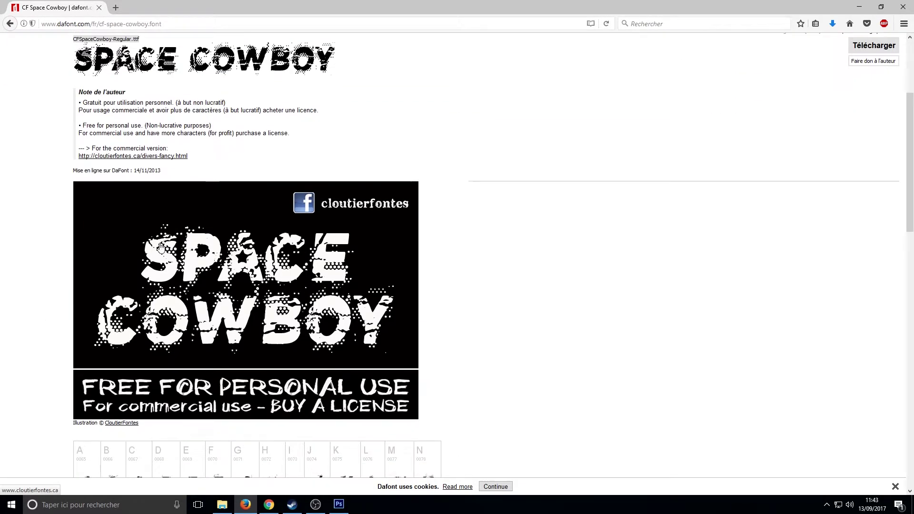
scroll(143, 252, down, 5)
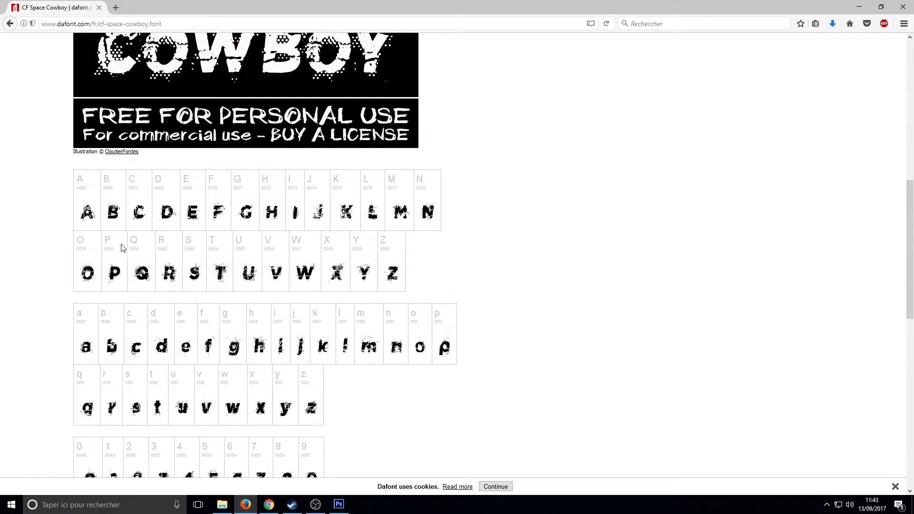
scroll(65, 209, up, 6)
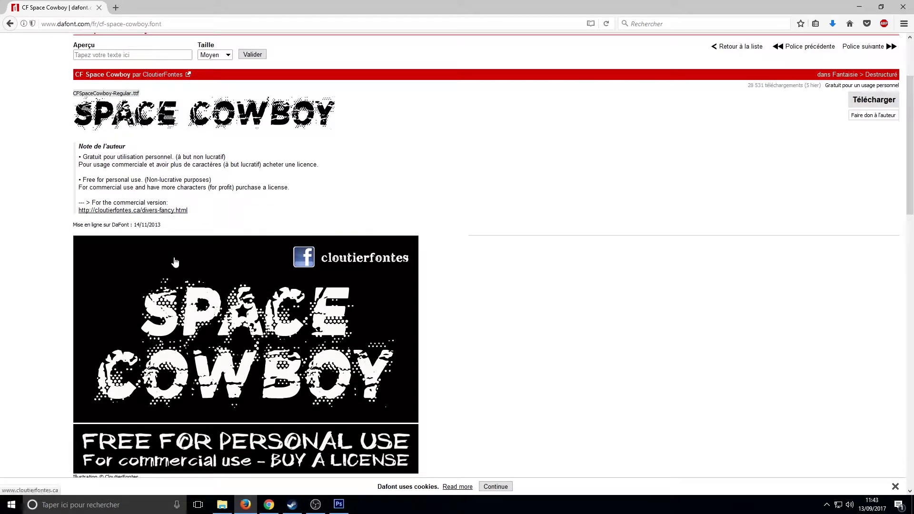
scroll(87, 257, down, 5)
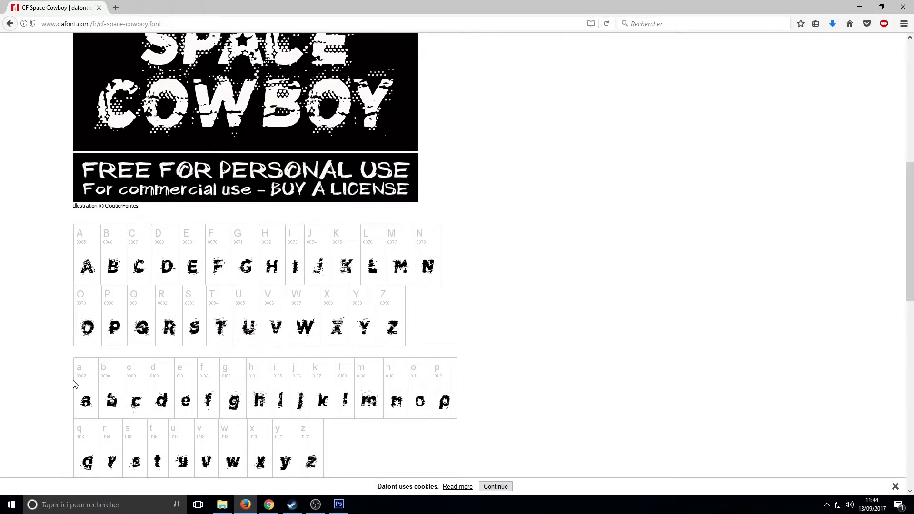
scroll(72, 384, down, 3)
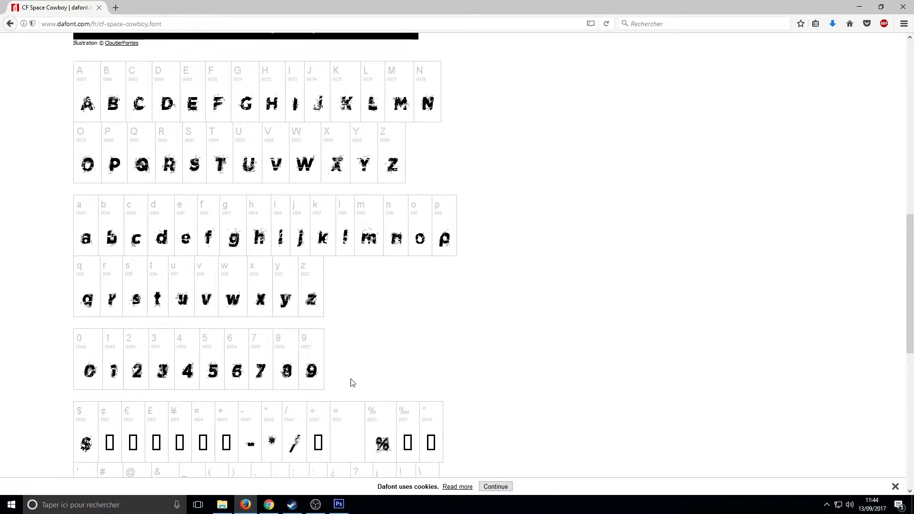
scroll(567, 303, down, 5)
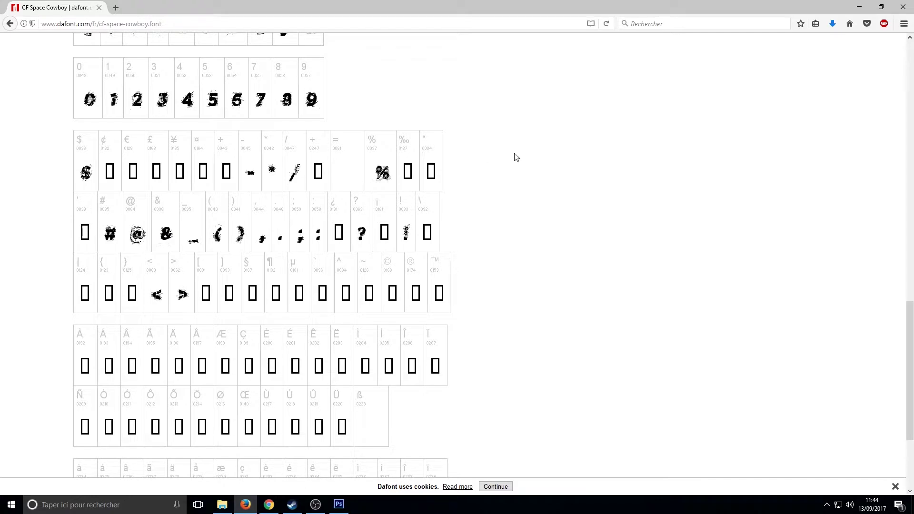
scroll(737, 235, down, 3)
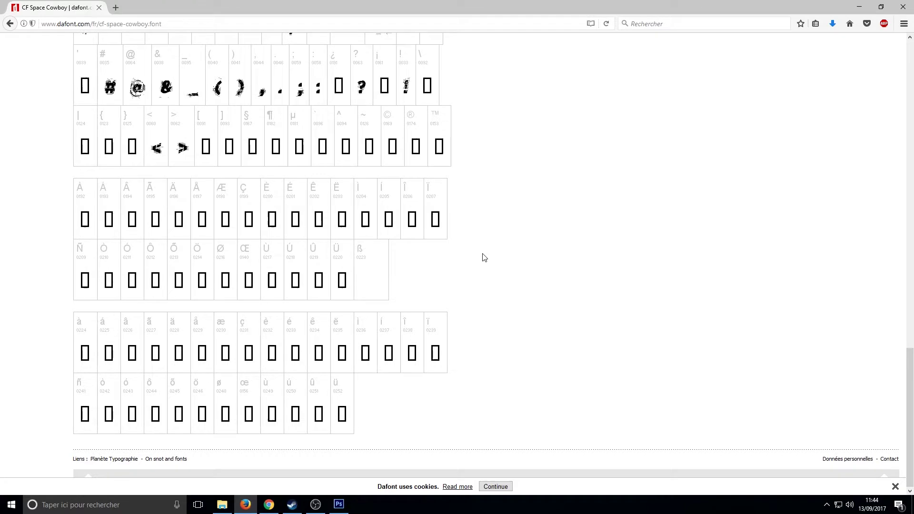
scroll(482, 258, up, 5)
scroll(658, 210, down, 6)
scroll(649, 351, up, 14)
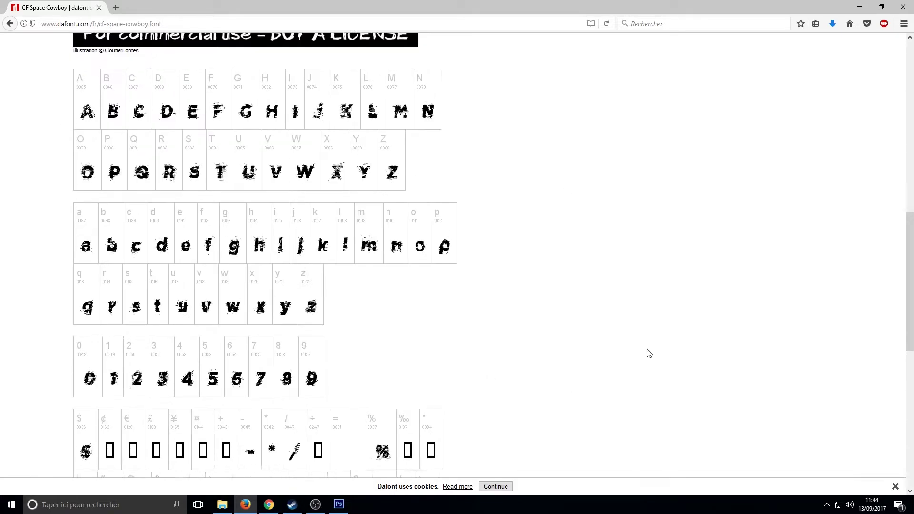
scroll(605, 250, up, 4)
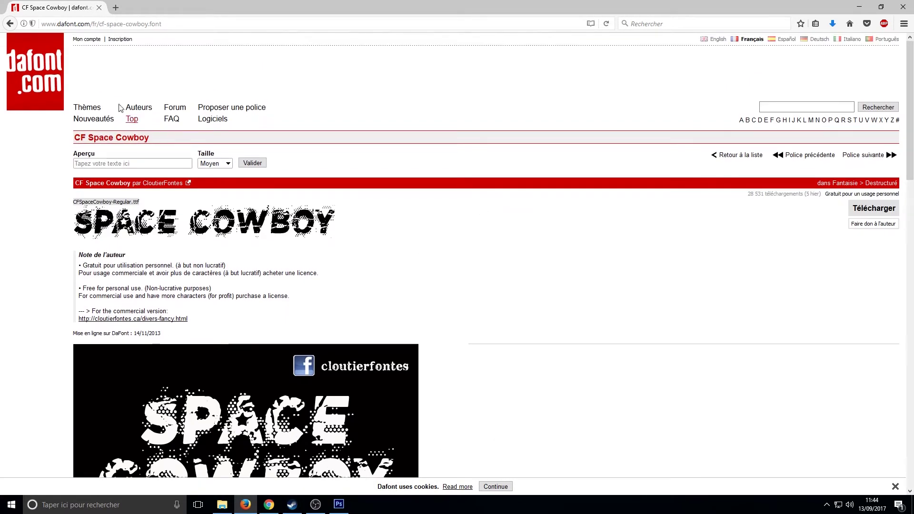
- Return to the Destructuré list and browse the fonts on page 11
click(10, 24)
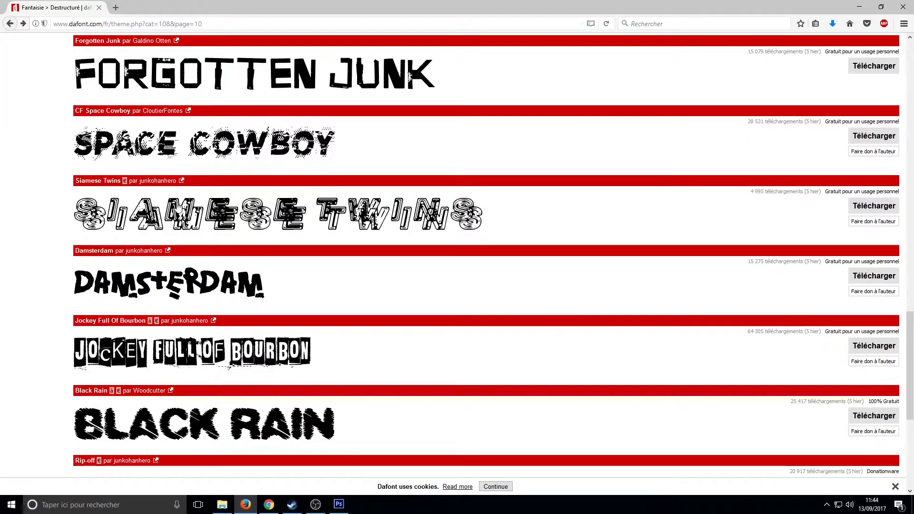
scroll(186, 302, down, 4)
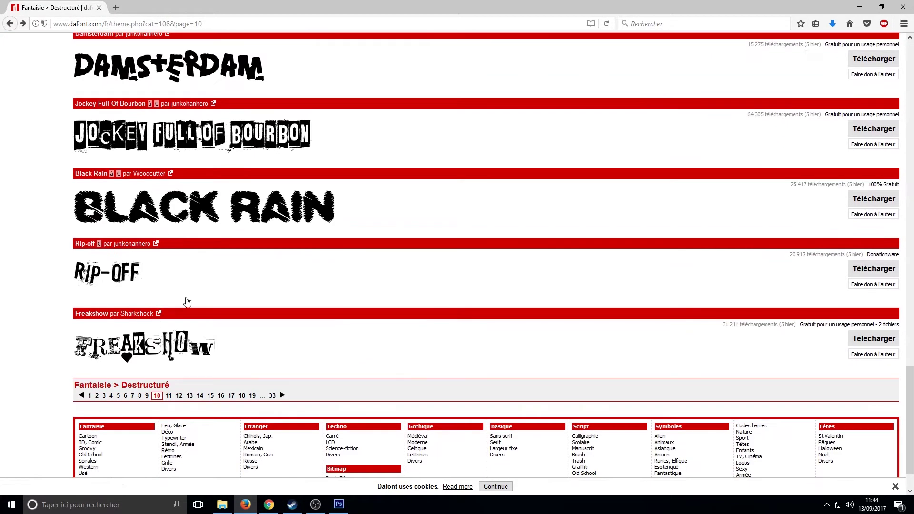
click(169, 396)
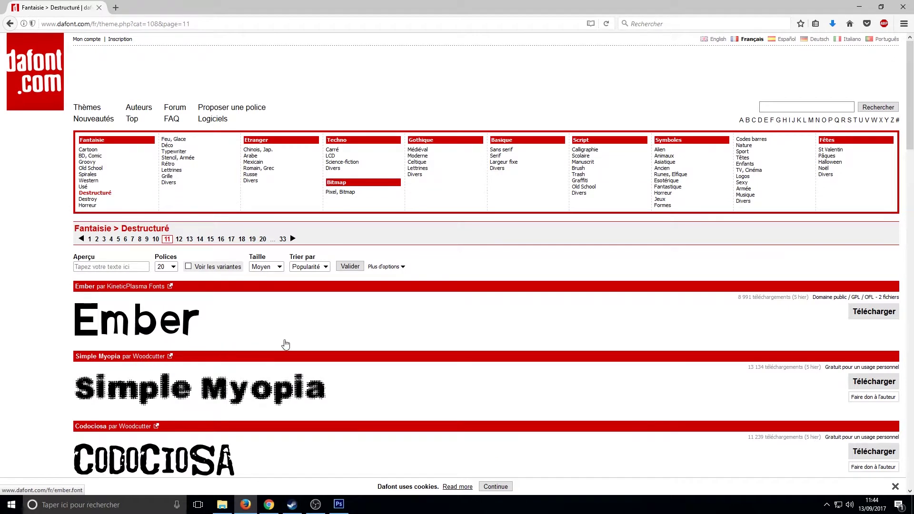
scroll(398, 336, down, 5)
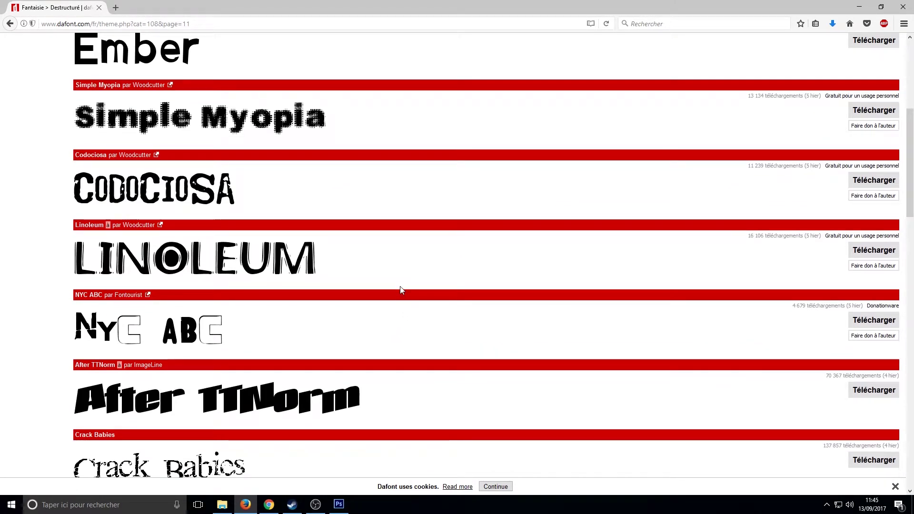
scroll(337, 316, down, 4)
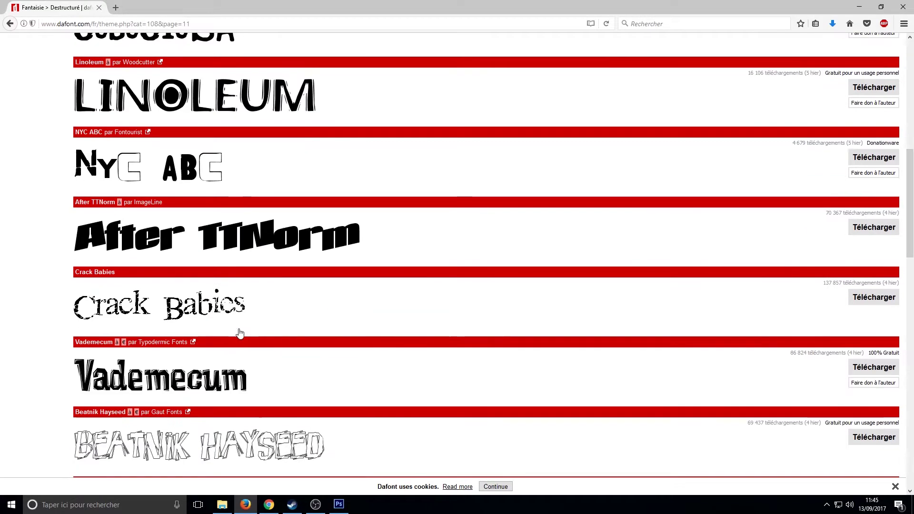
scroll(238, 333, down, 1)
scroll(82, 149, down, 4)
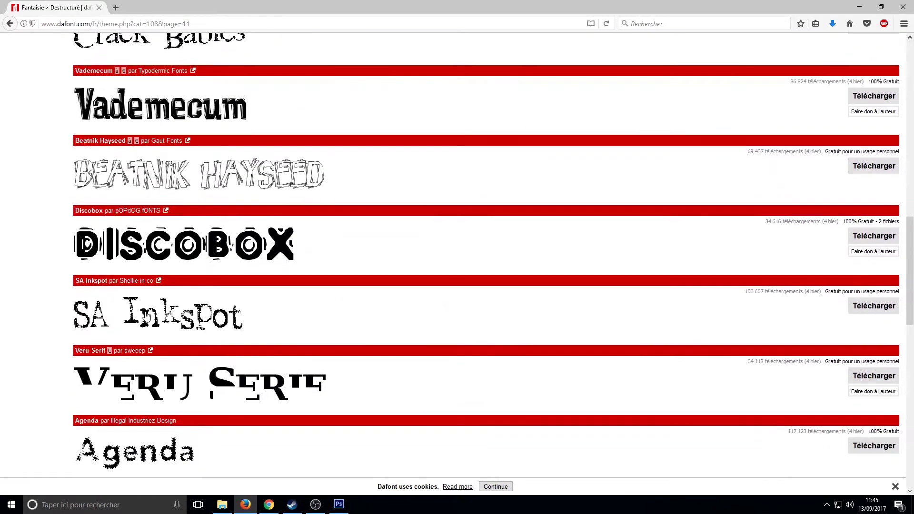
- Open the Beatnik Hayseed font and examine which letters, digits and symbols its character map covers
click(82, 143)
scroll(228, 263, down, 5)
scroll(220, 282, up, 3)
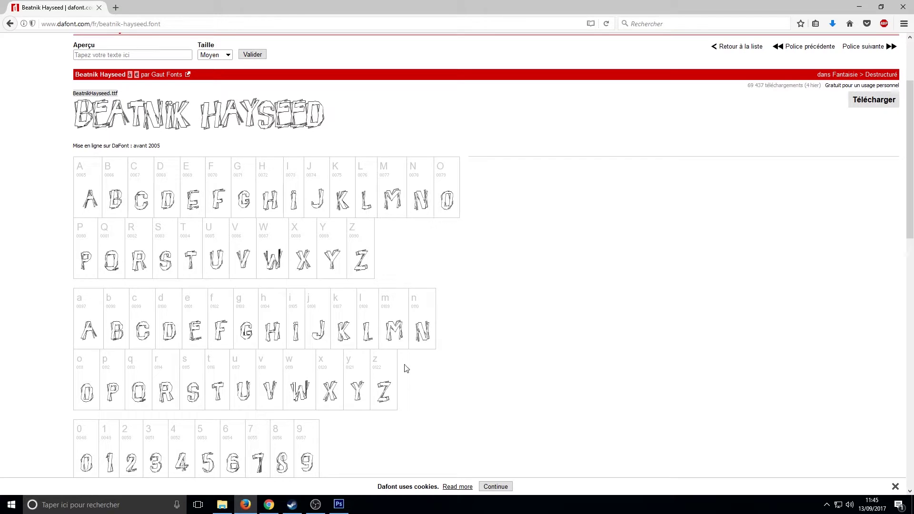
scroll(281, 341, down, 2)
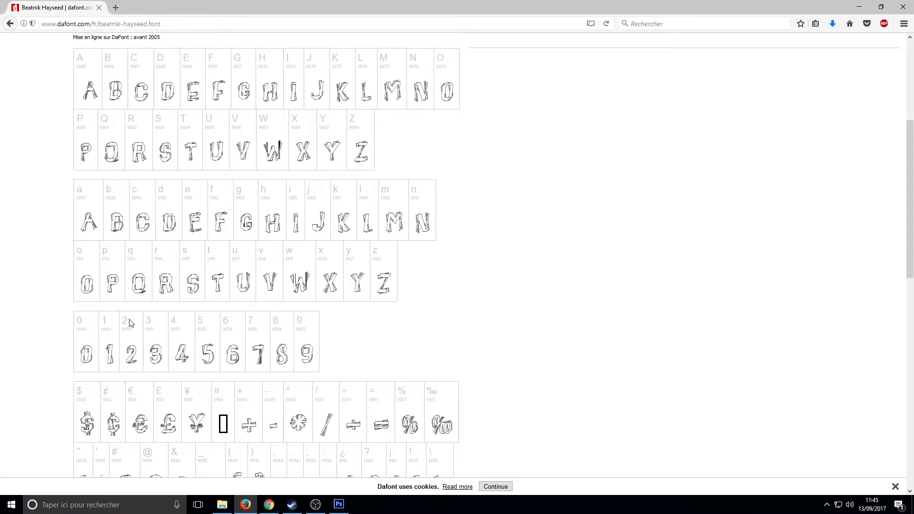
- Examine the symbols and accented letters in the rest of the Beatnik Hayseed character map
scroll(141, 266, down, 8)
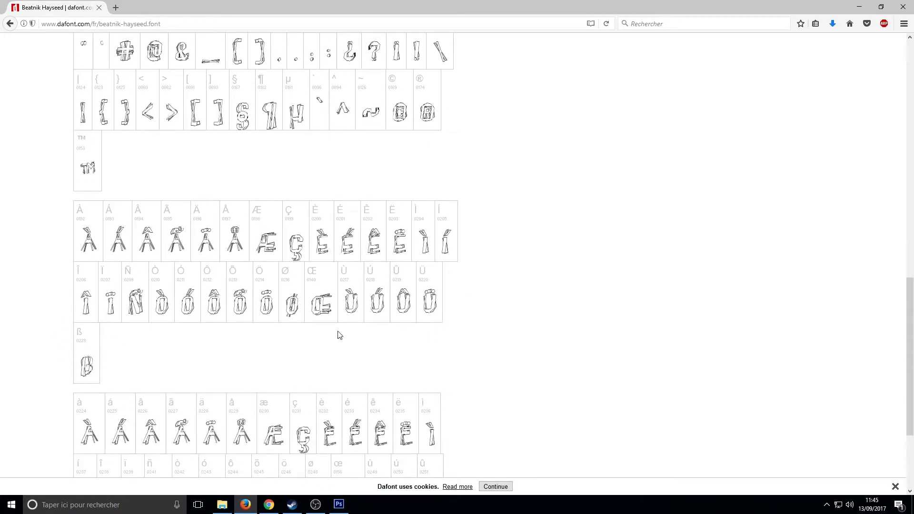
scroll(162, 353, down, 3)
scroll(96, 191, up, 1)
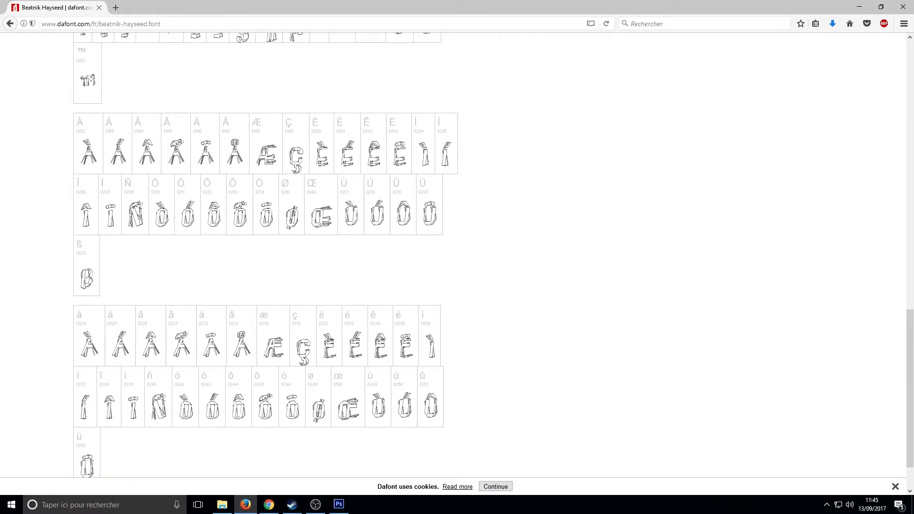
- Return to page 11 of the Destructuré list and browse the remaining font previews down to Sniper Shot
click(10, 24)
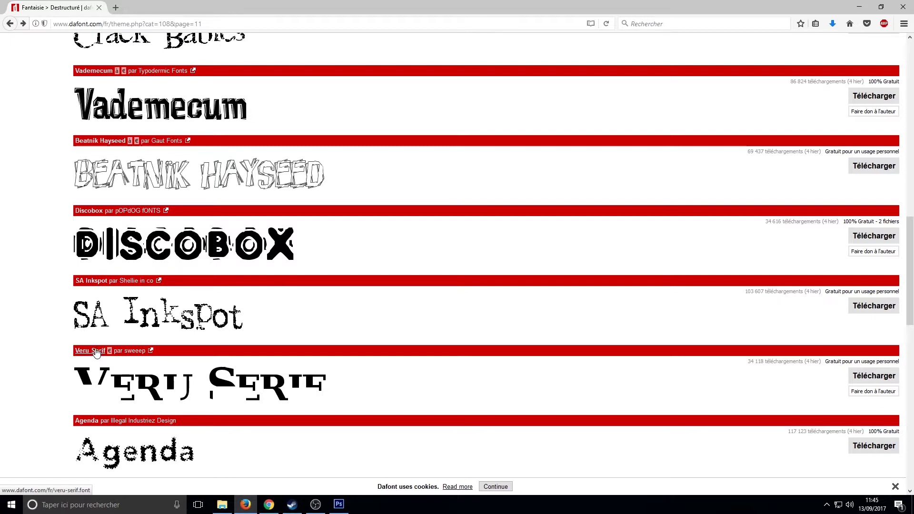
scroll(97, 352, down, 4)
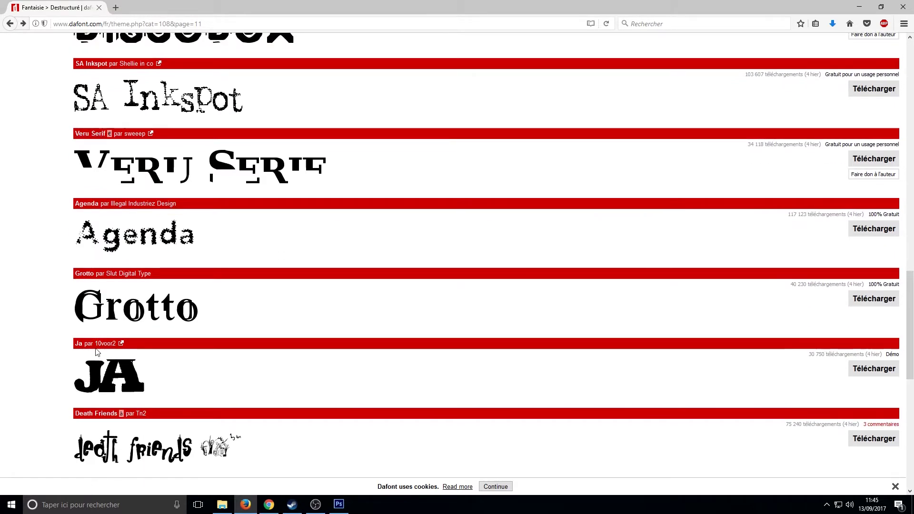
scroll(97, 353, down, 2)
scroll(148, 323, down, 5)
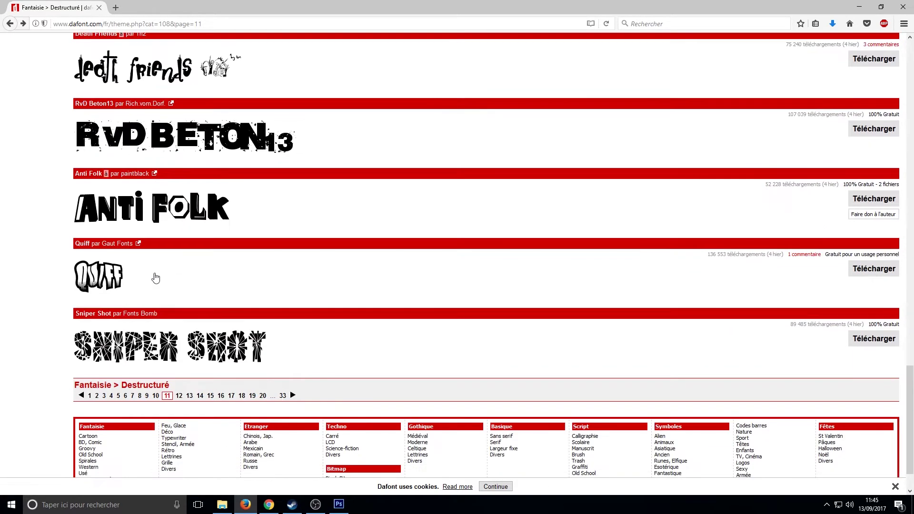
- Open the Quiff font and examine which letters, digits, symbols and accented characters its character map covers
click(82, 245)
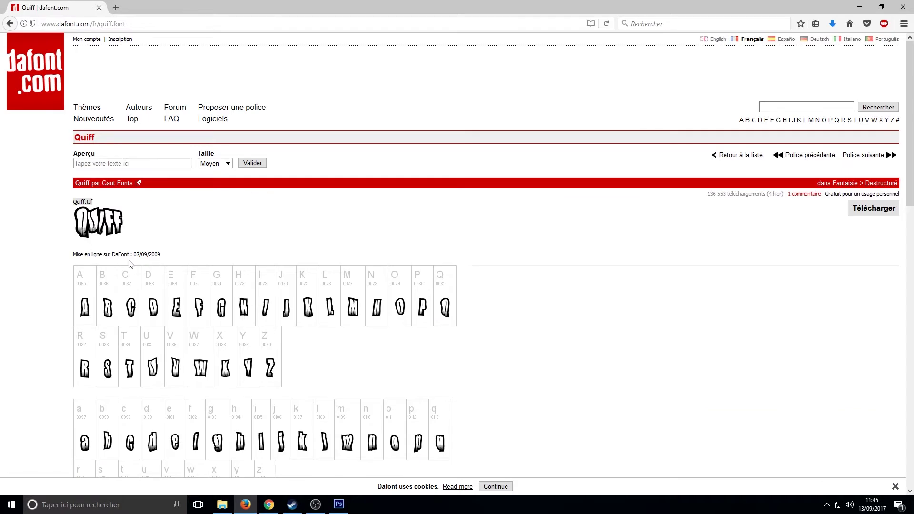
scroll(131, 264, down, 2)
scroll(119, 352, down, 2)
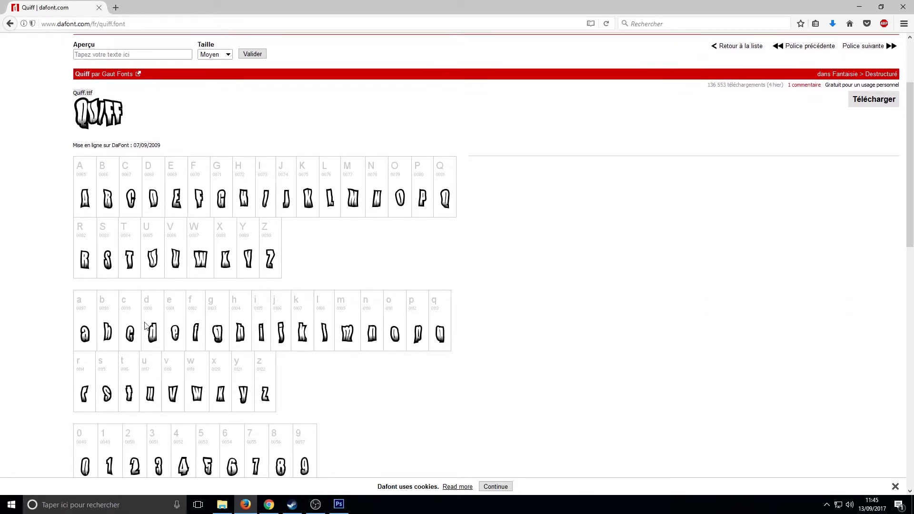
scroll(201, 378, down, 4)
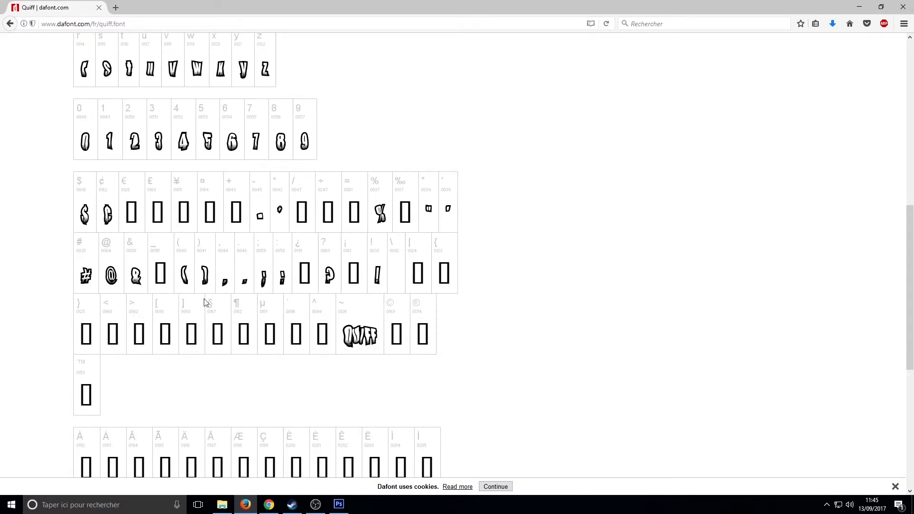
scroll(148, 327, down, 6)
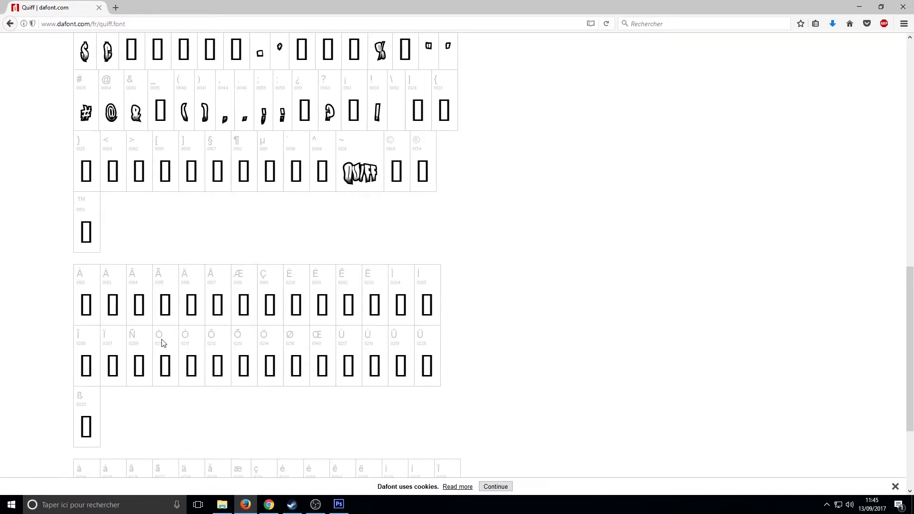
scroll(199, 331, up, 6)
scroll(199, 327, up, 8)
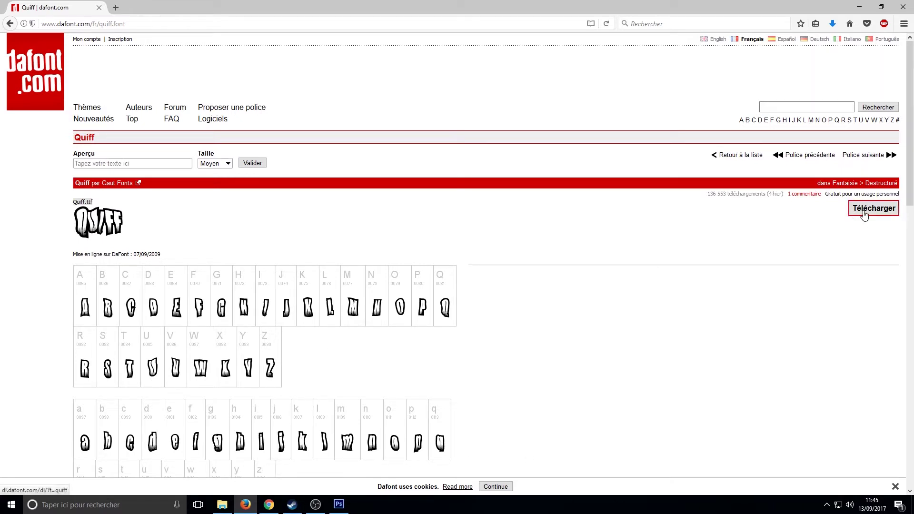
- Download quiff.zip, opening it with Windows Explorer, and open the Quiff TrueType font file inside
click(866, 214)
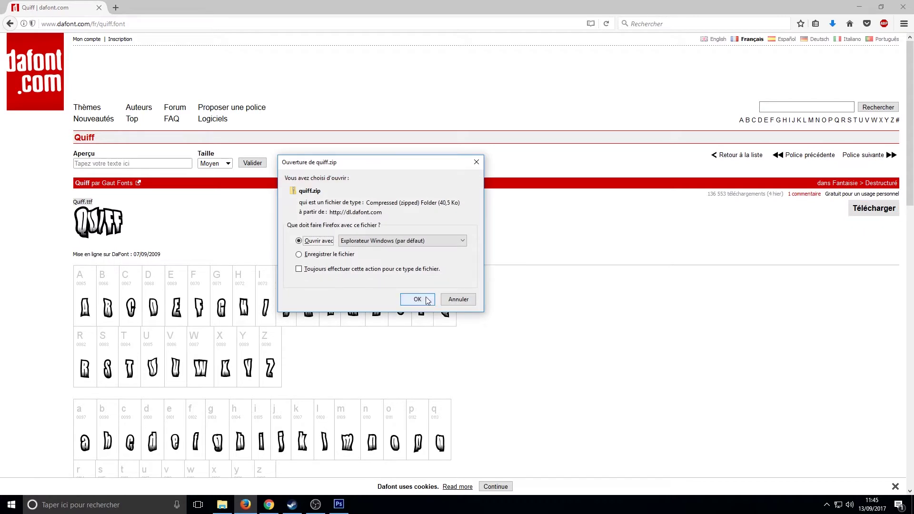
click(417, 299)
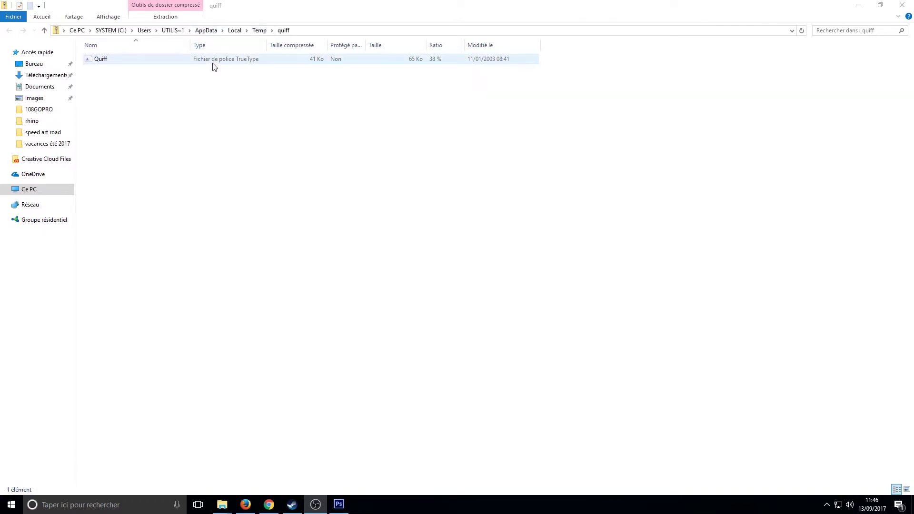
double_click(124, 60)
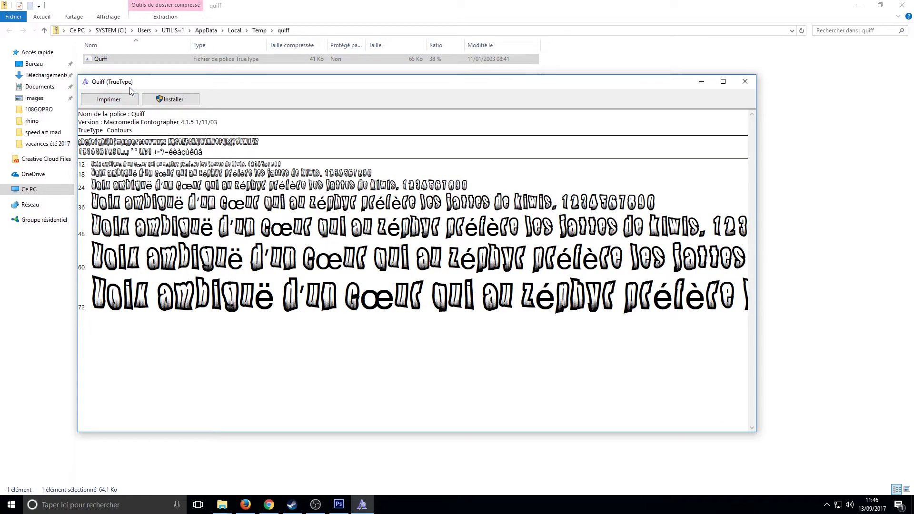
- Install the Quiff font, close its preview and minimize the archive folder window
click(174, 101)
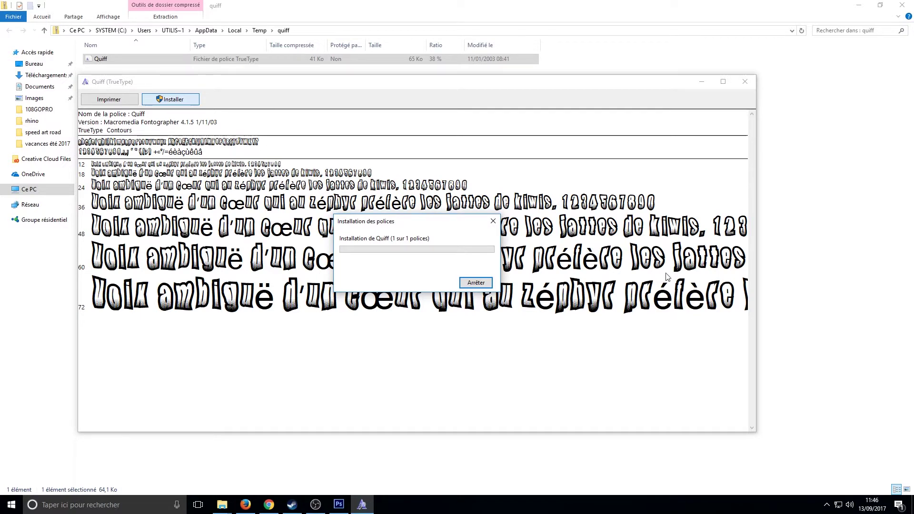
click(746, 81)
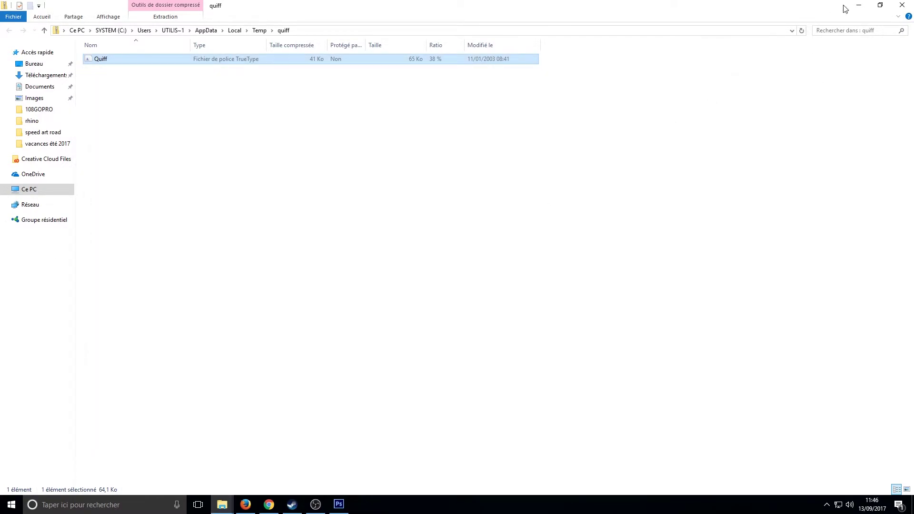
click(859, 5)
- Switch to Photoshop and add the text "NIAK TUTO" near the middle of the white canvas
click(339, 505)
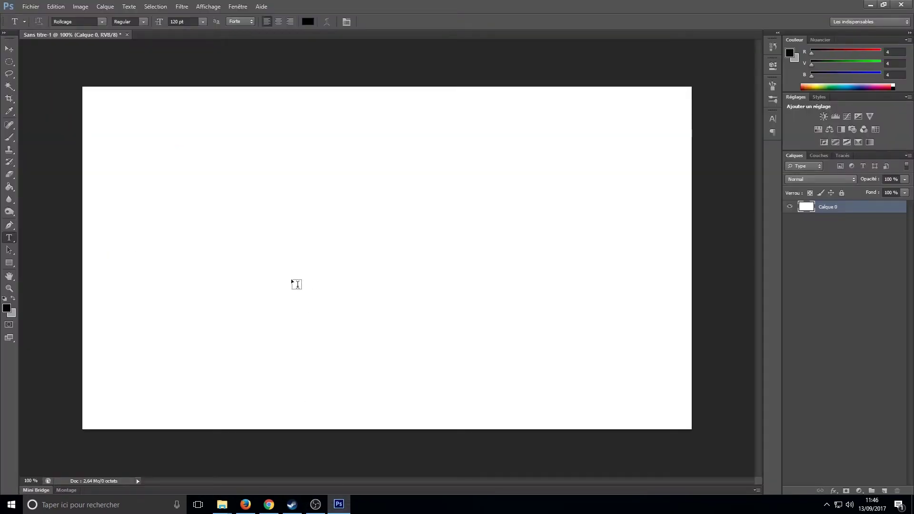
click(266, 255)
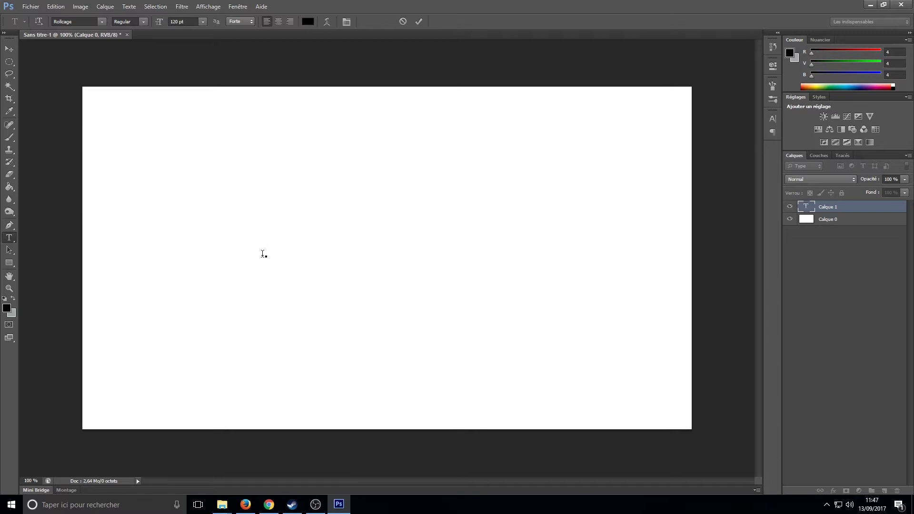
text(NIAK TUTO)
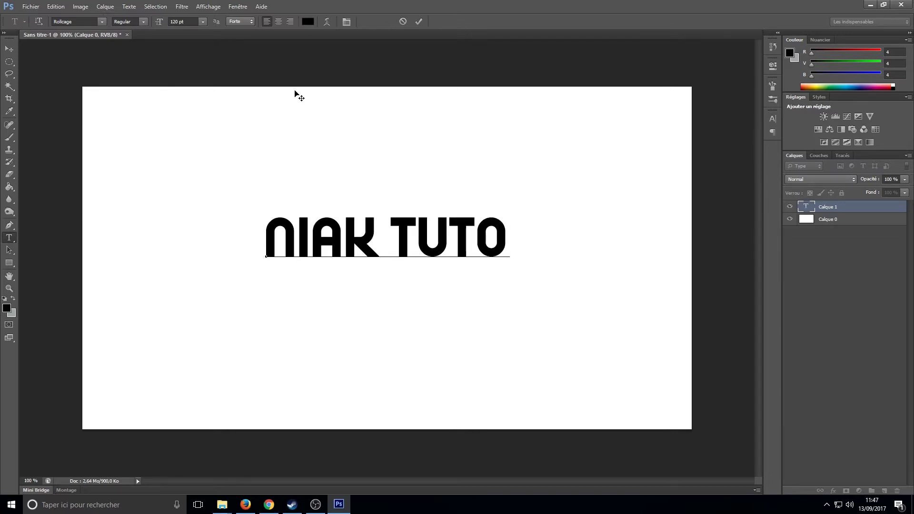
- Change the font of the whole "NIAK TUTO" text to Quiff
drag(505, 241, 274, 232)
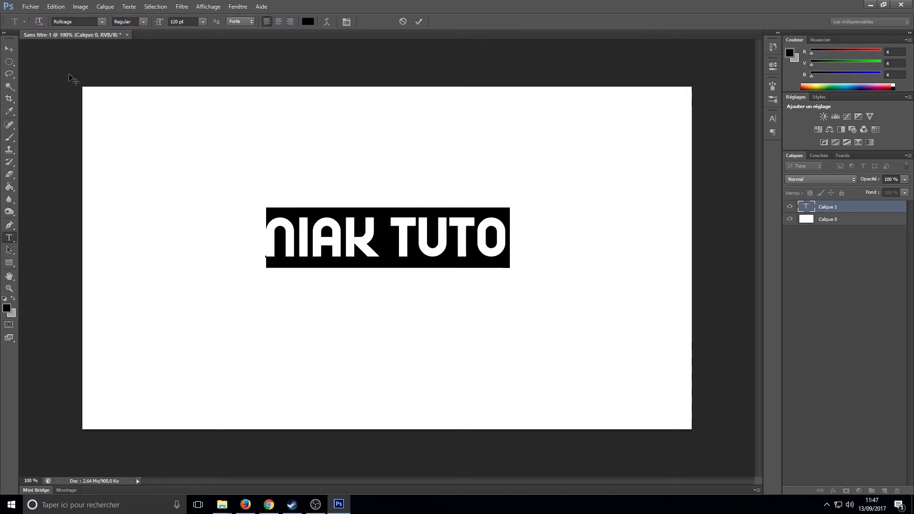
click(99, 22)
click(247, 506)
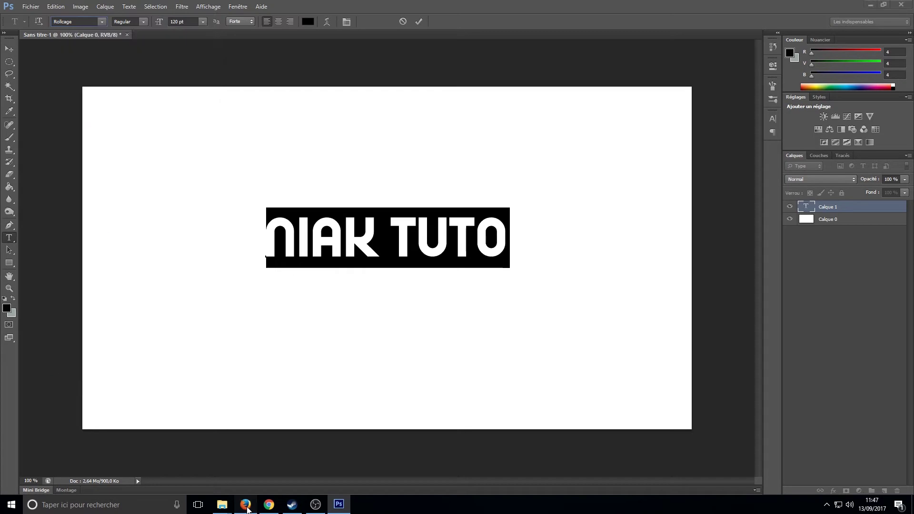
click(246, 506)
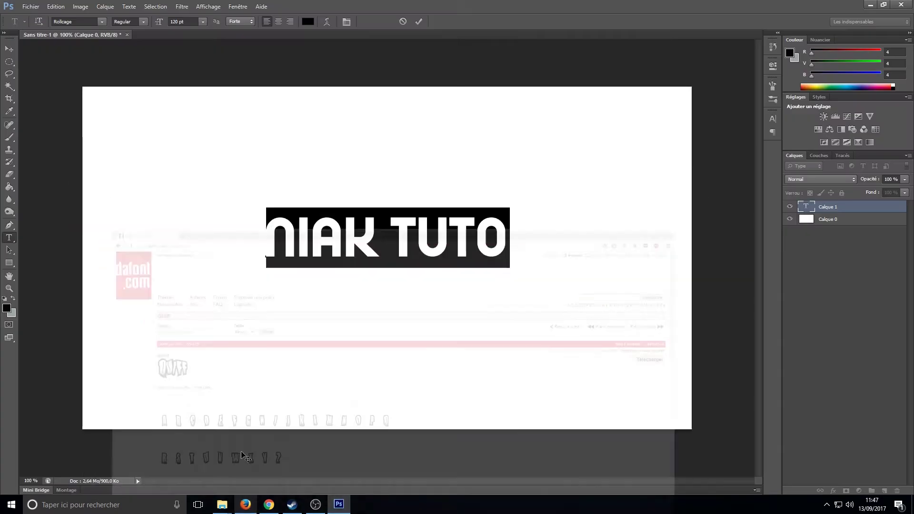
click(103, 22)
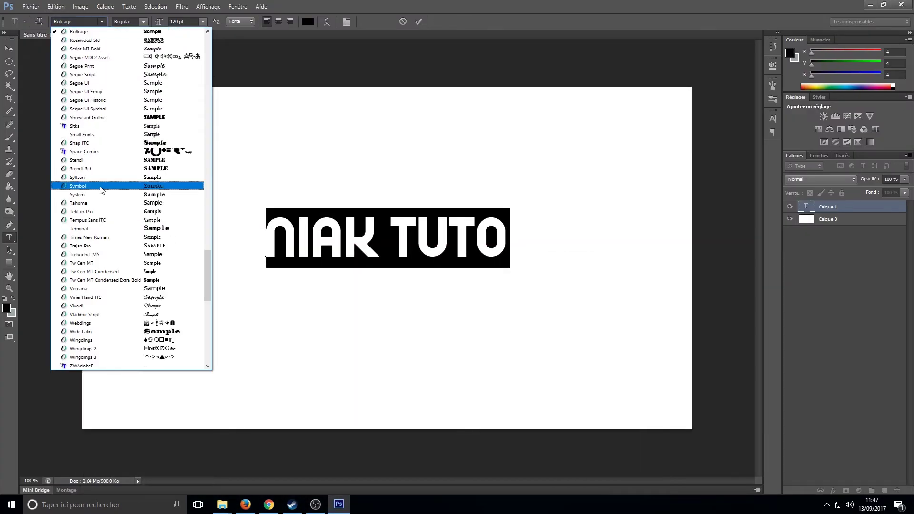
scroll(88, 152, down, 5)
scroll(84, 157, up, 15)
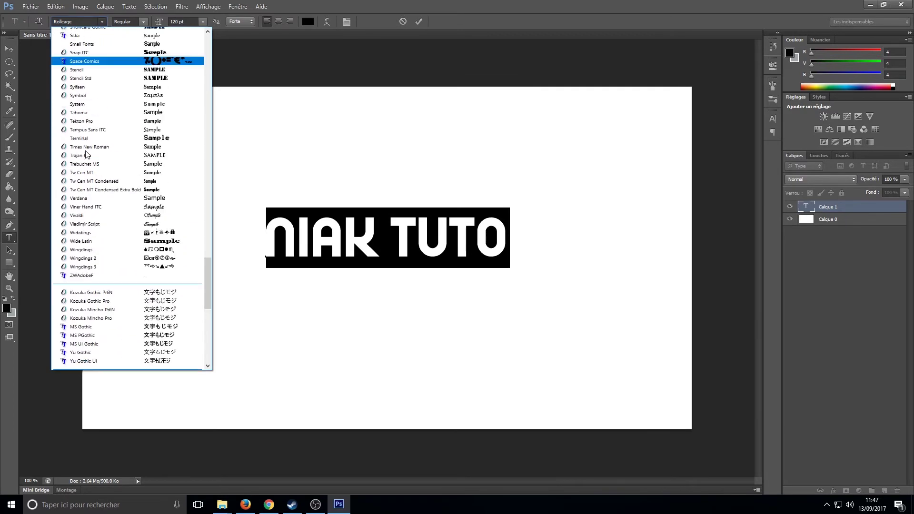
click(82, 163)
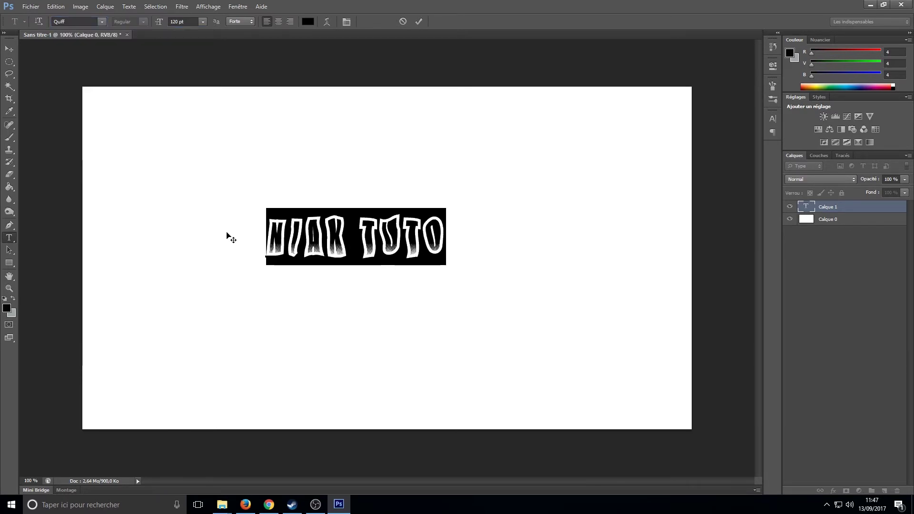
click(449, 237)
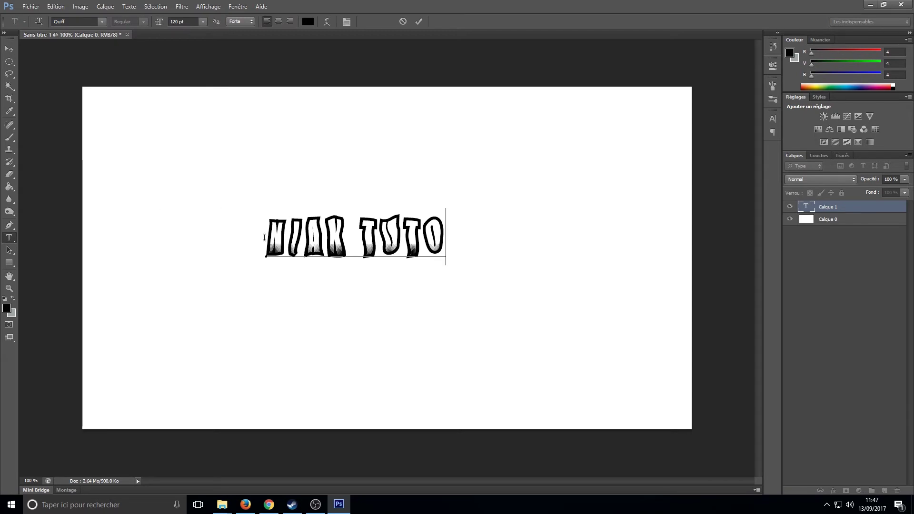
- Select the whole "NIAK TUTO" text and preview it in the fonts neighbouring Quiff, ending on Rage Italic
drag(266, 238, 477, 260)
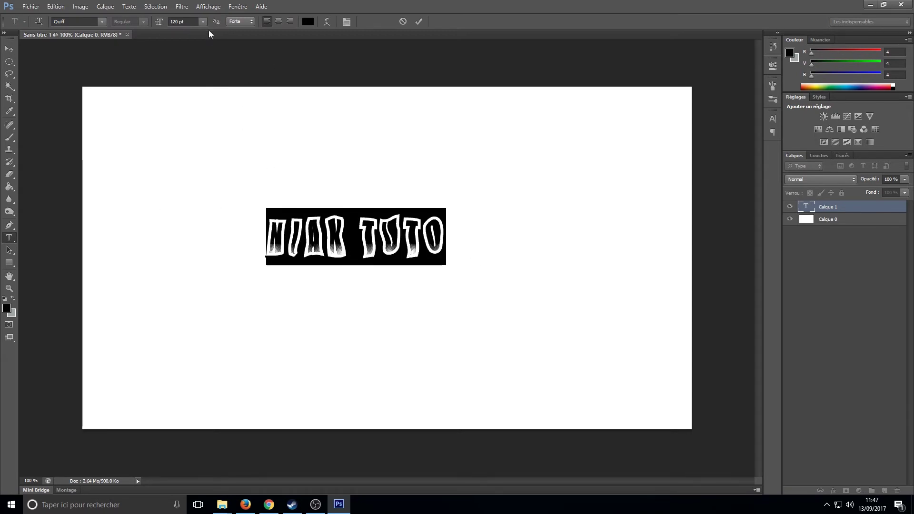
click(446, 233)
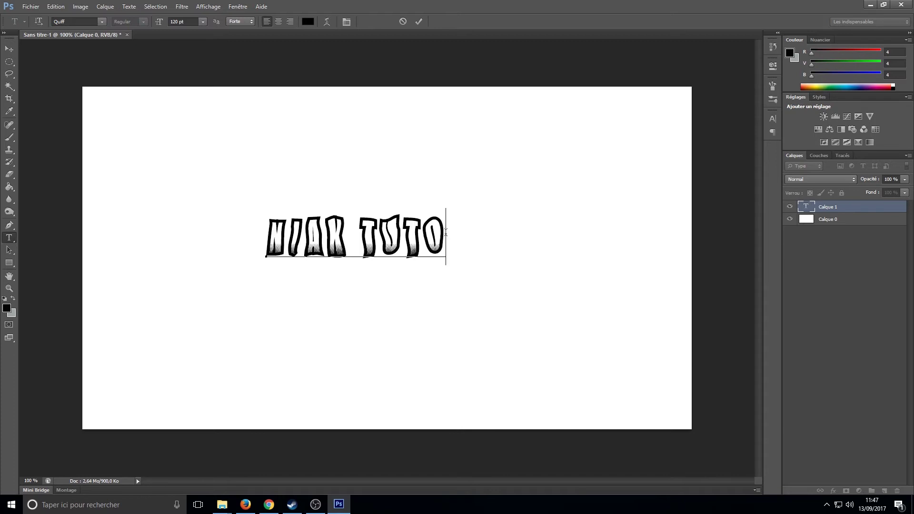
drag(445, 236, 269, 238)
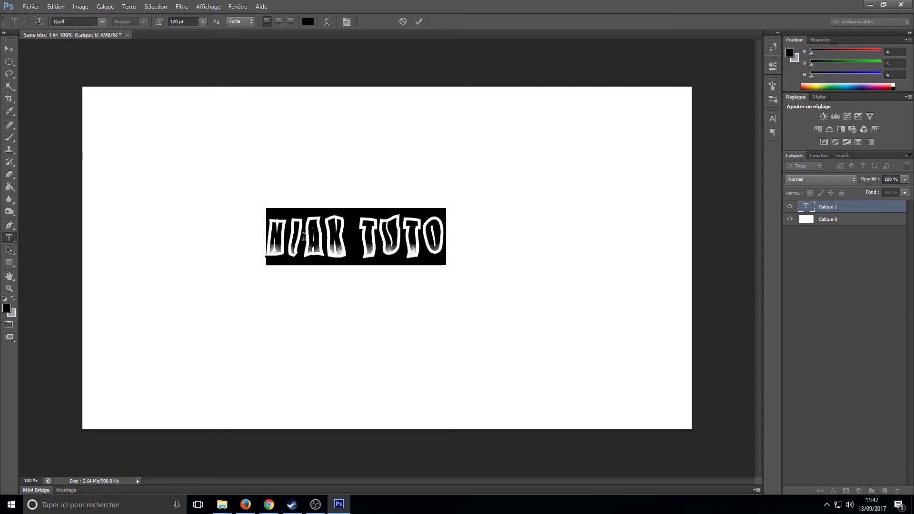
click(70, 21)
click(71, 21)
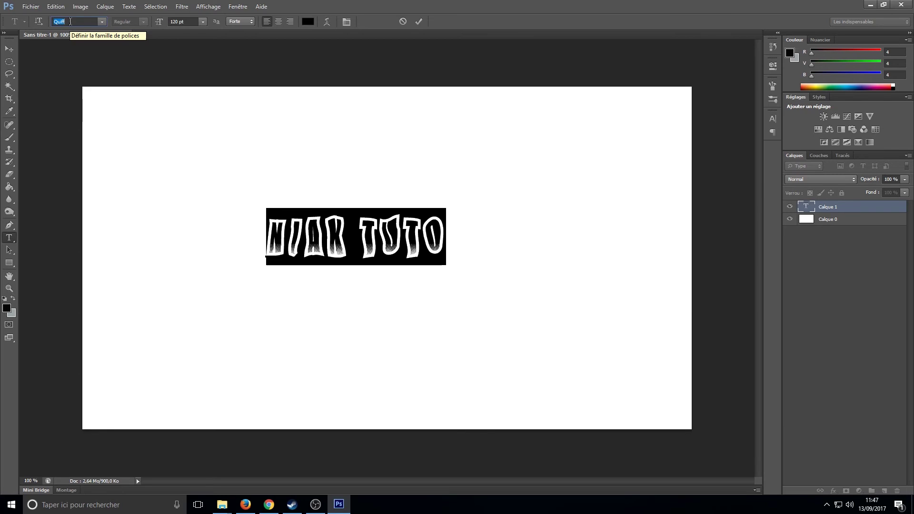
key(Down)
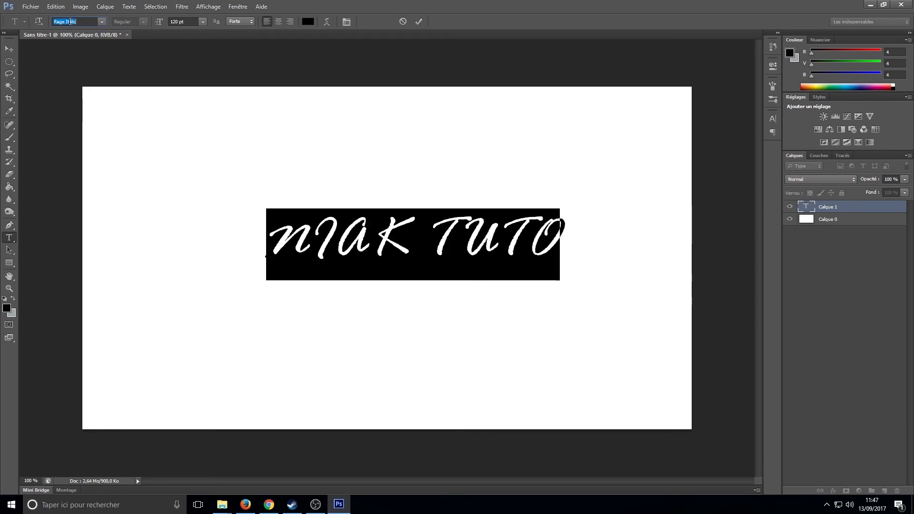
key(Down)
key(Up)
key(Up)
key(Up)
key(Up)
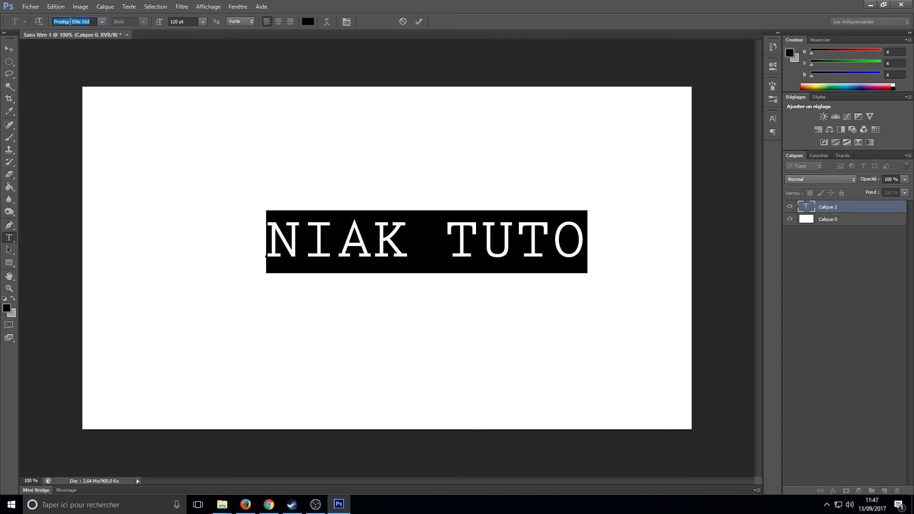
key(Down)
key(Down)
key(Down)
key(Up)
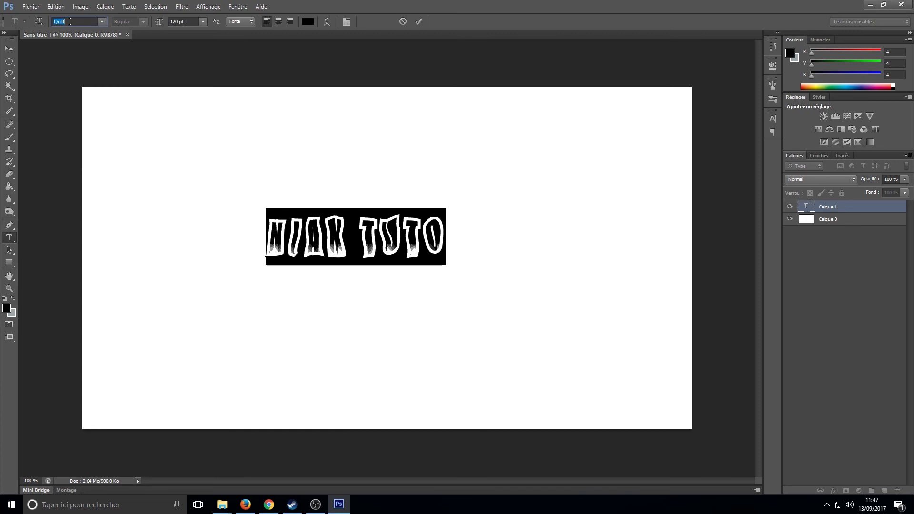
key(Down)
key(alt+Tab)
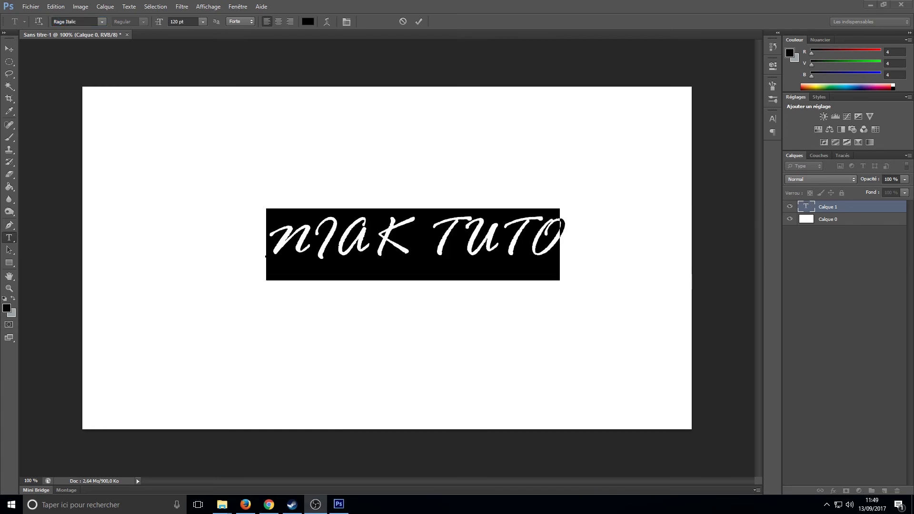